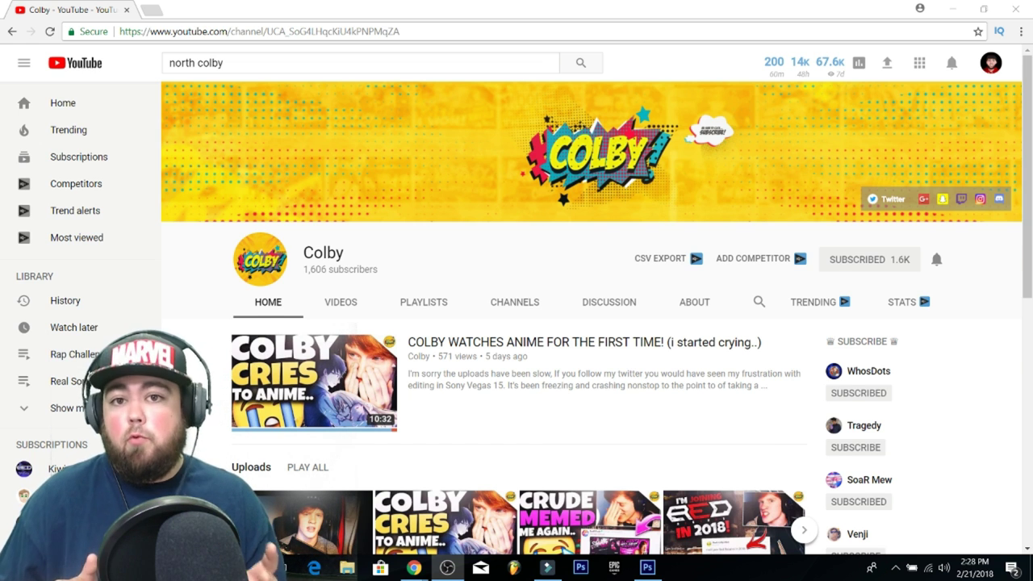
- Go from the avatar menu to Creator Studio and open the channel's full 28-day Analytics overview
scroll(305, 468, "down", 2)
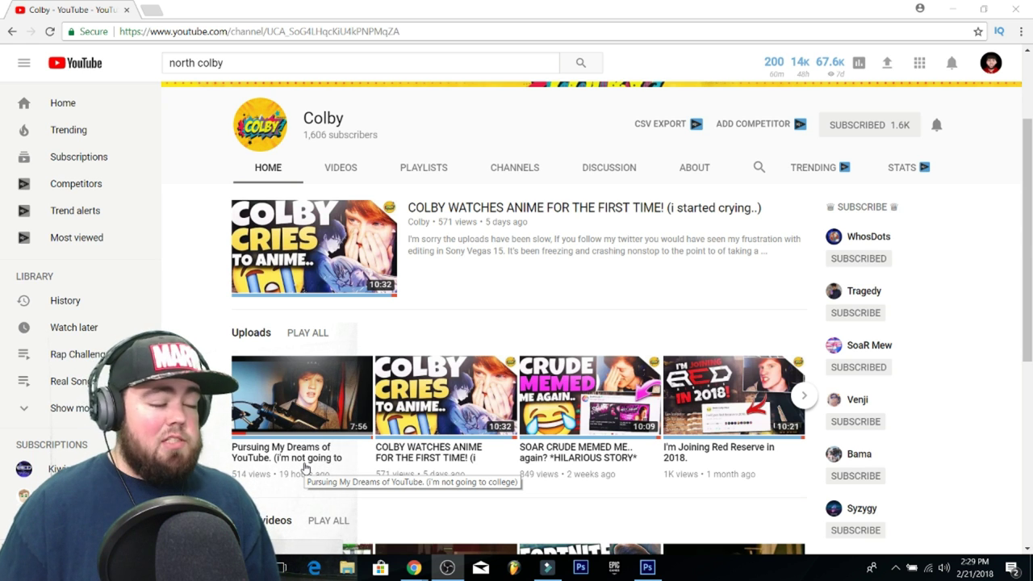
scroll(493, 408, "up", 2)
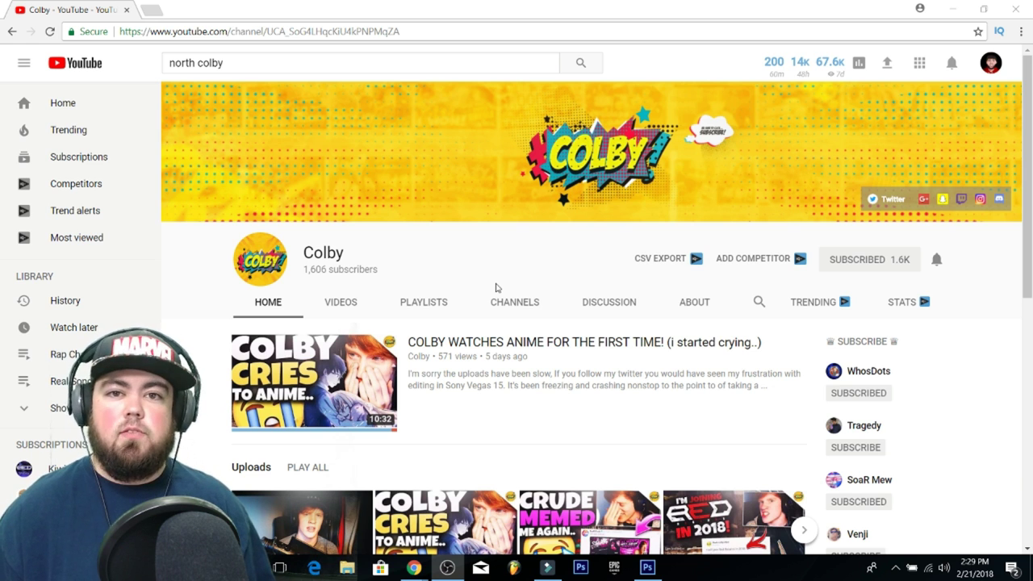
left_click(991, 62)
left_click(871, 171)
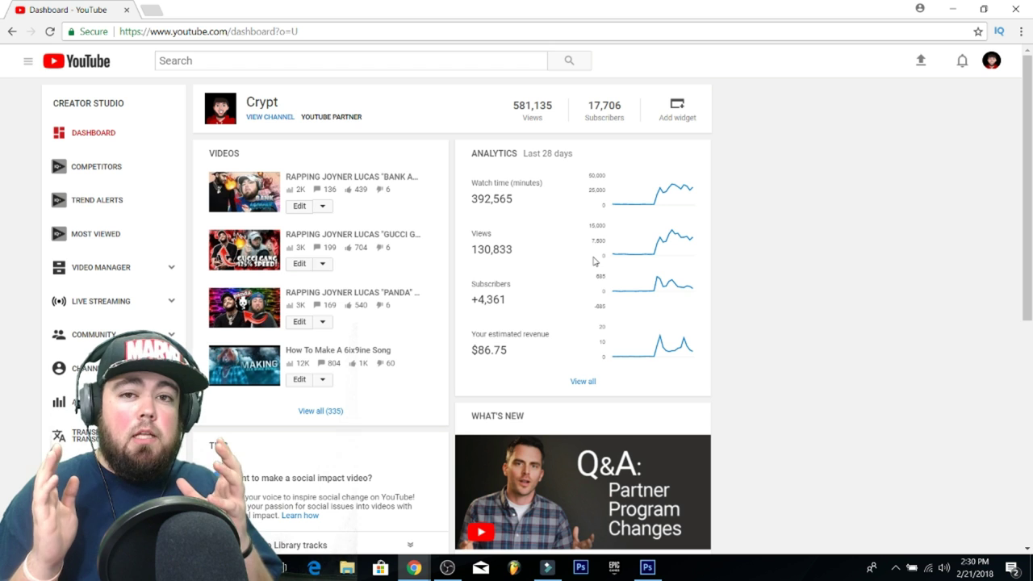
left_click(594, 261)
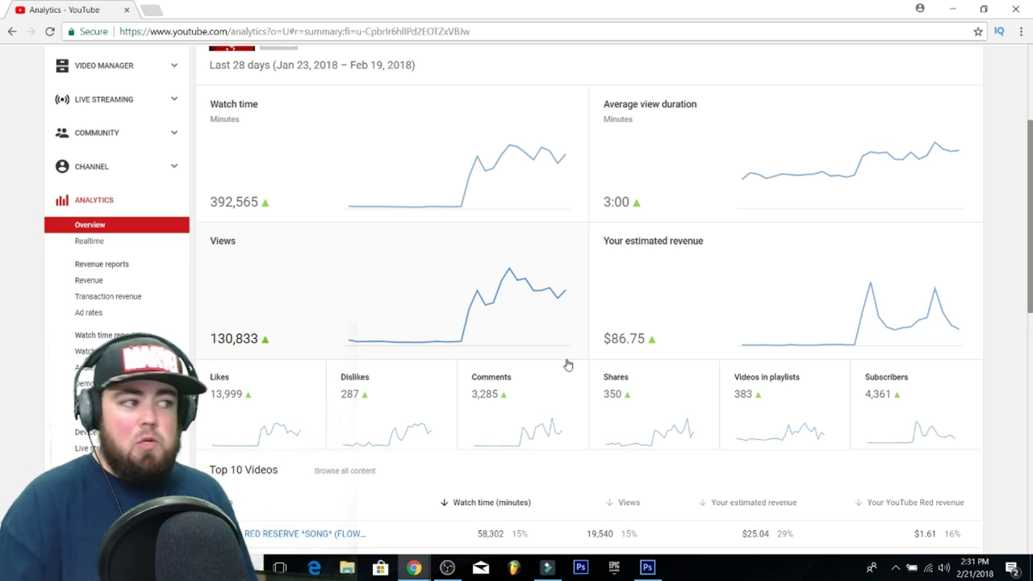
- Rank the Top 10 Videos table by 'Your estimated revenue', putting the $25.04 video first
scroll(567, 363, "down", 4)
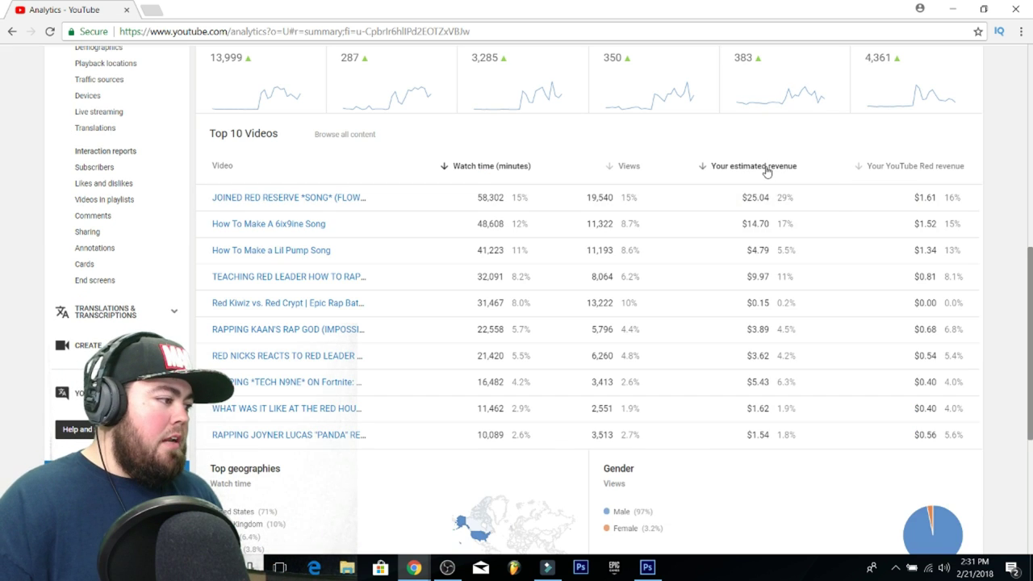
left_click(766, 170)
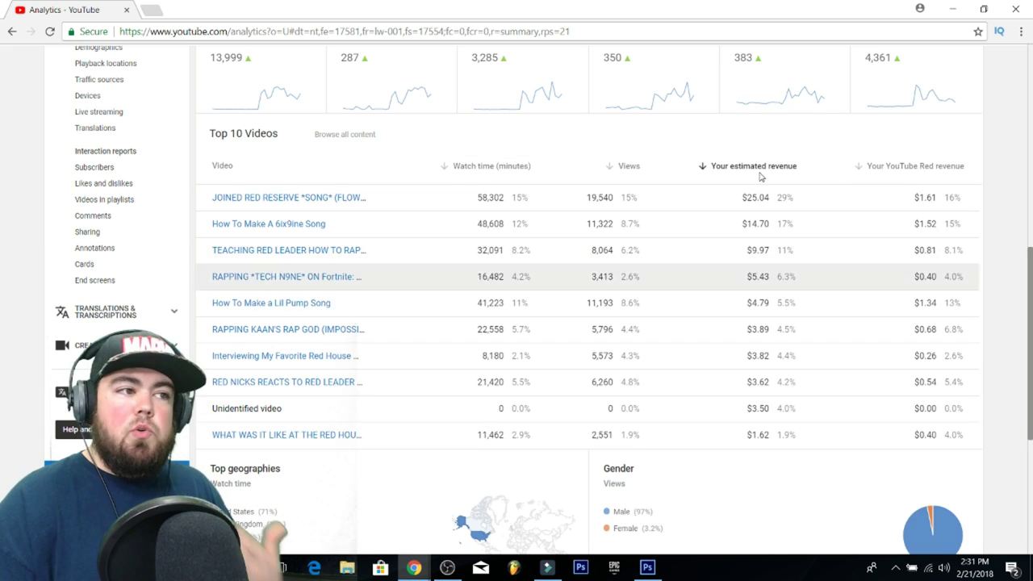
mouse_move(288, 196)
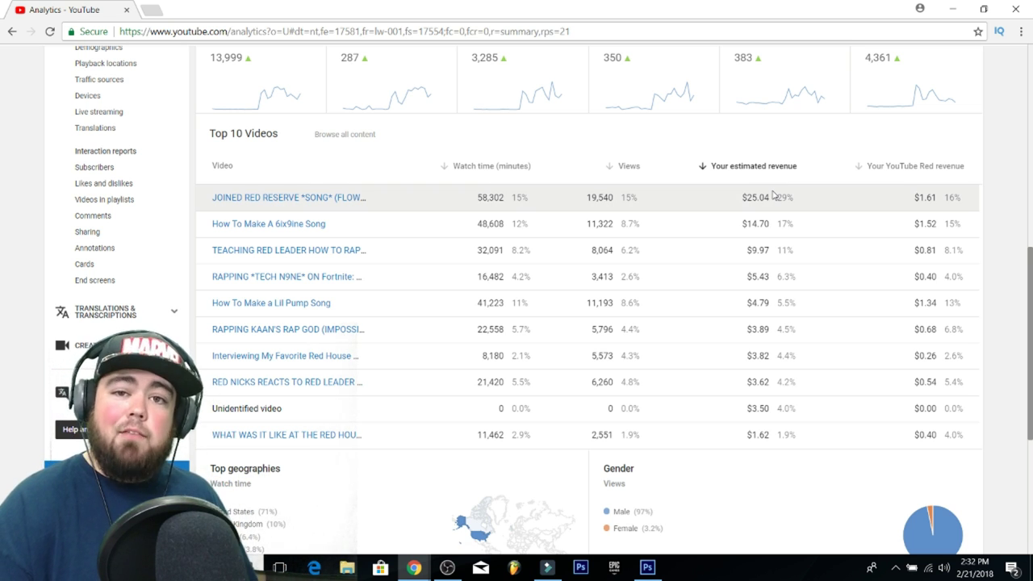
- In Windows Calculator, compute 25 × 30 = 750
key("XF86Calculator")
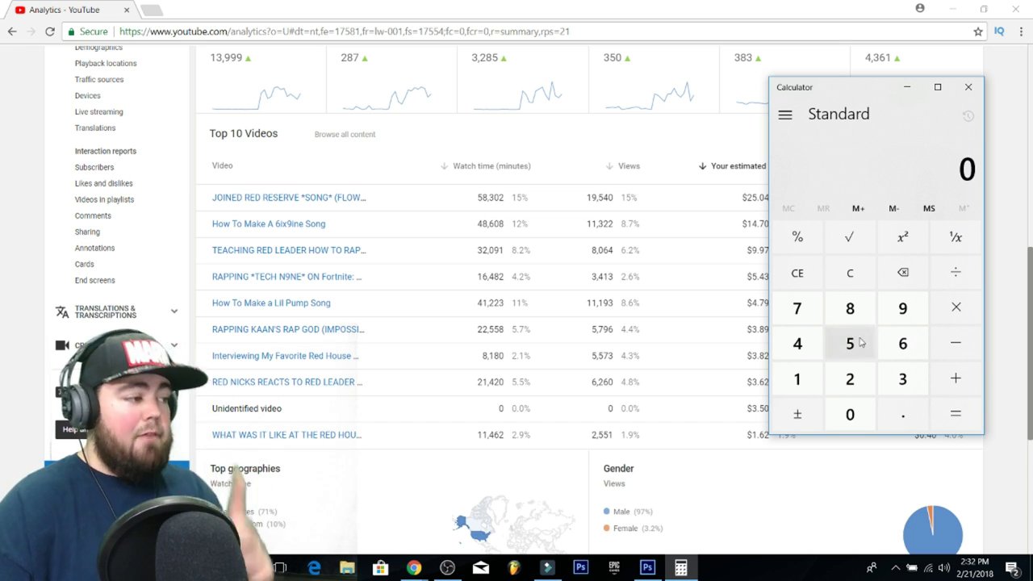
left_click(851, 375)
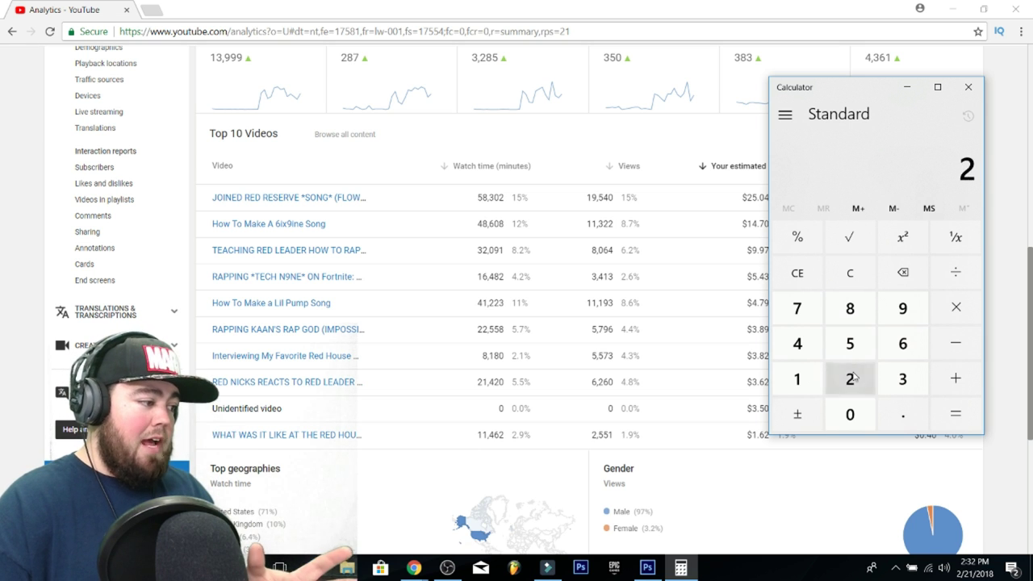
left_click(854, 345)
left_click(952, 307)
left_click(902, 378)
left_click(850, 414)
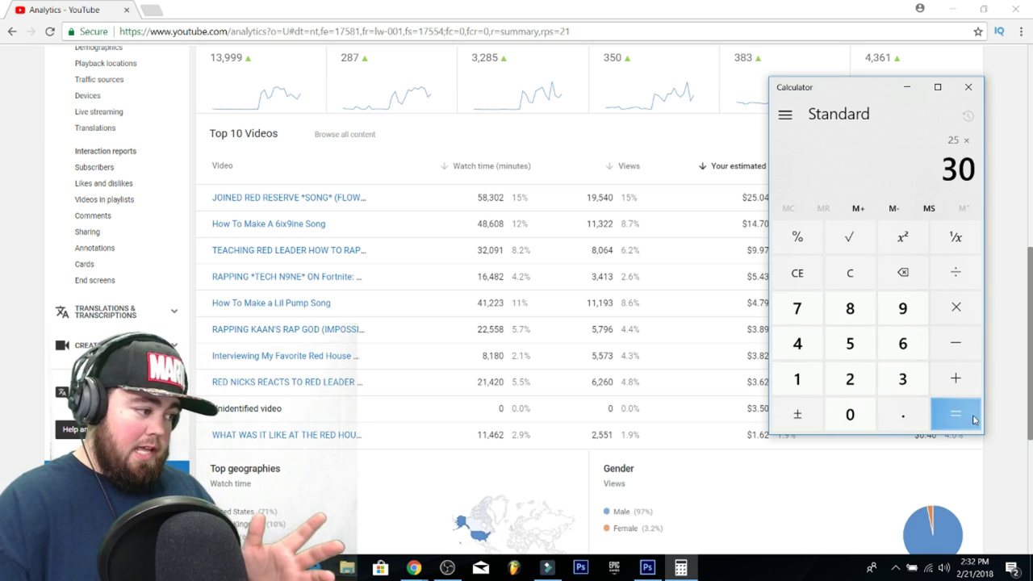
left_click(964, 414)
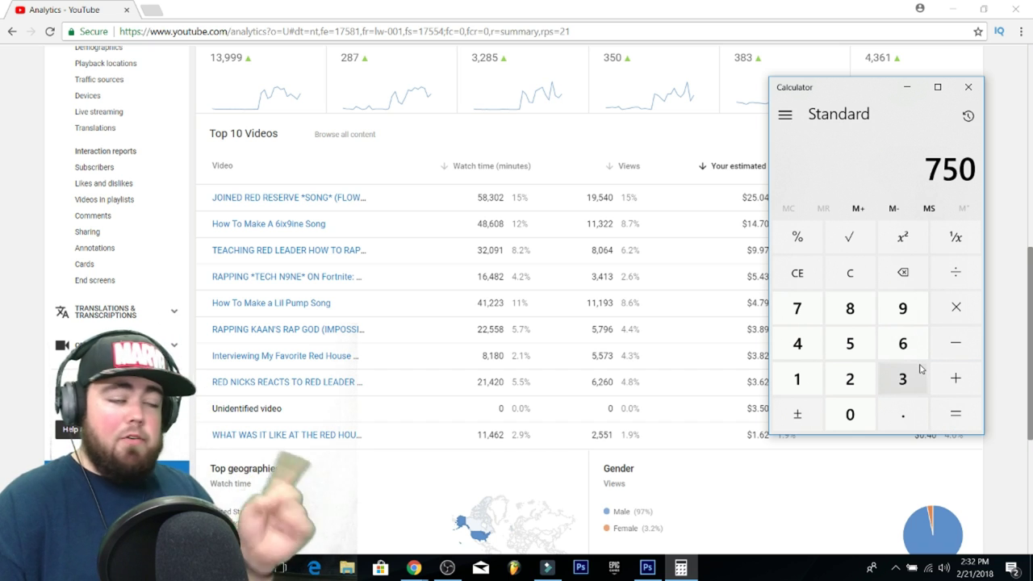
- Clear the calculator and compute 20 × 30 = 600
left_click(849, 273)
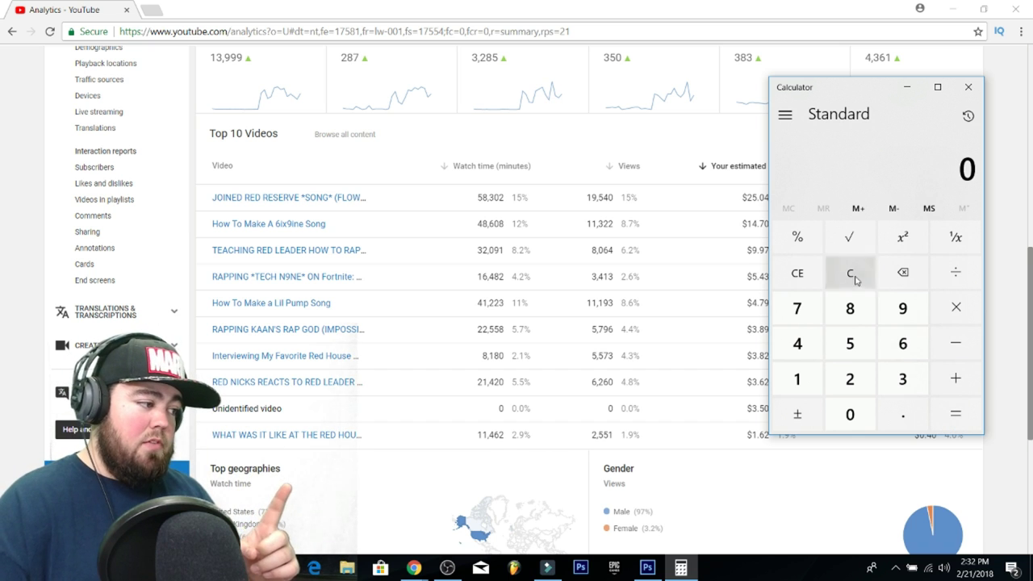
left_click(849, 378)
left_click(849, 414)
left_click(956, 308)
left_click(902, 378)
left_click(849, 414)
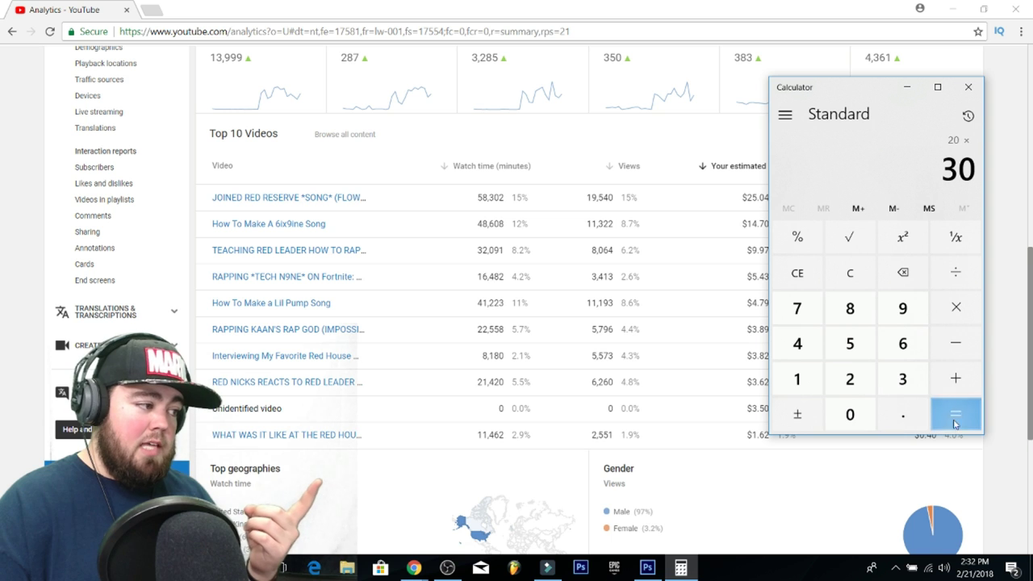
left_click(955, 413)
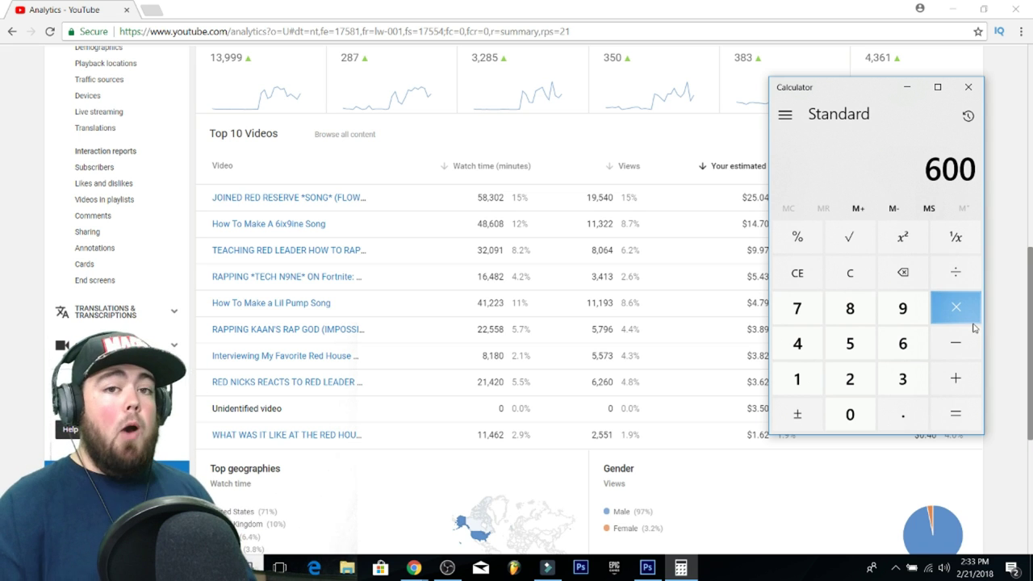
- Divide 600 by 15 to get 40
left_click(955, 273)
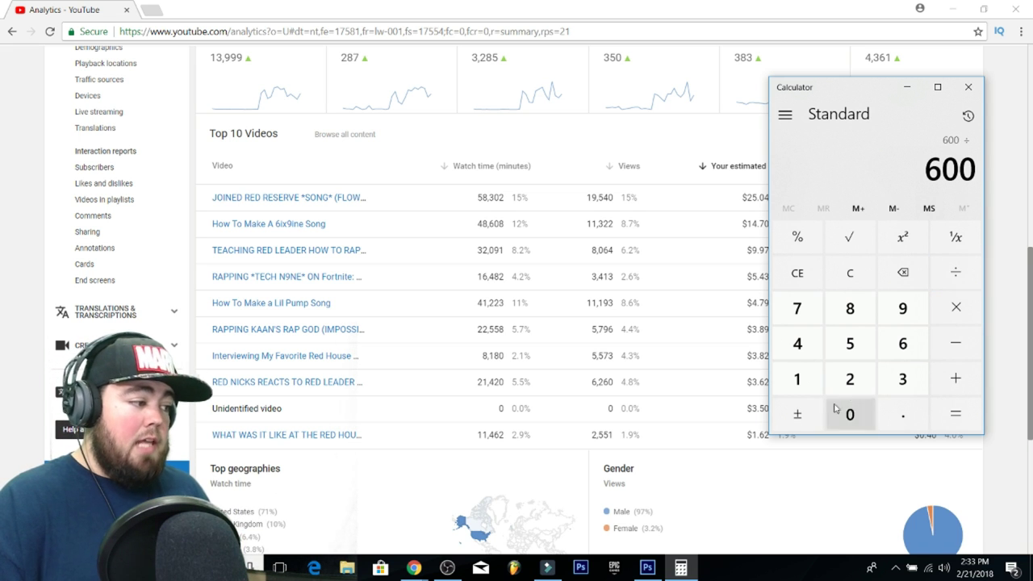
left_click(797, 379)
left_click(848, 346)
left_click(952, 414)
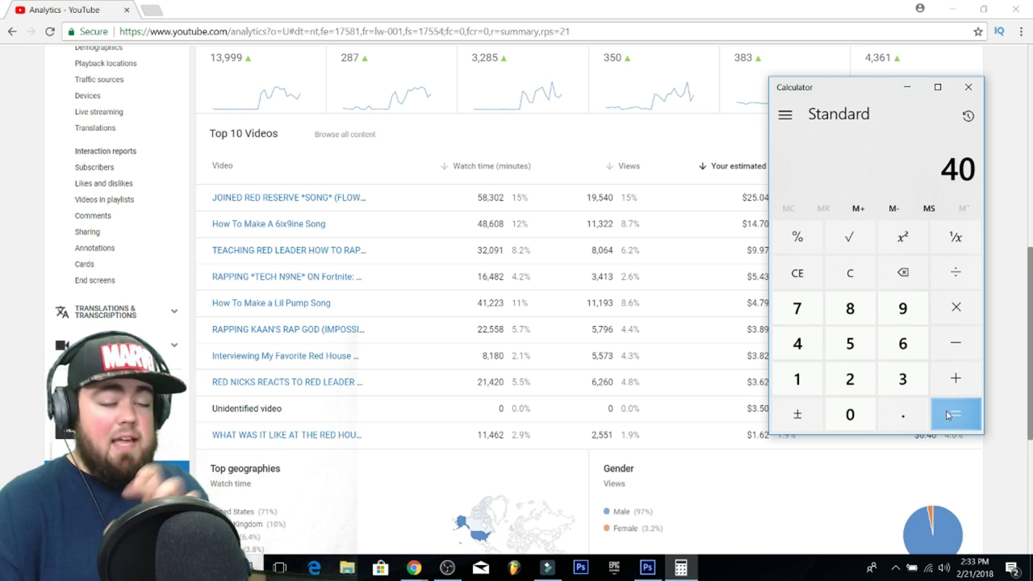
- Re-enter 600 and divide it by 10 to get 60
type("600")
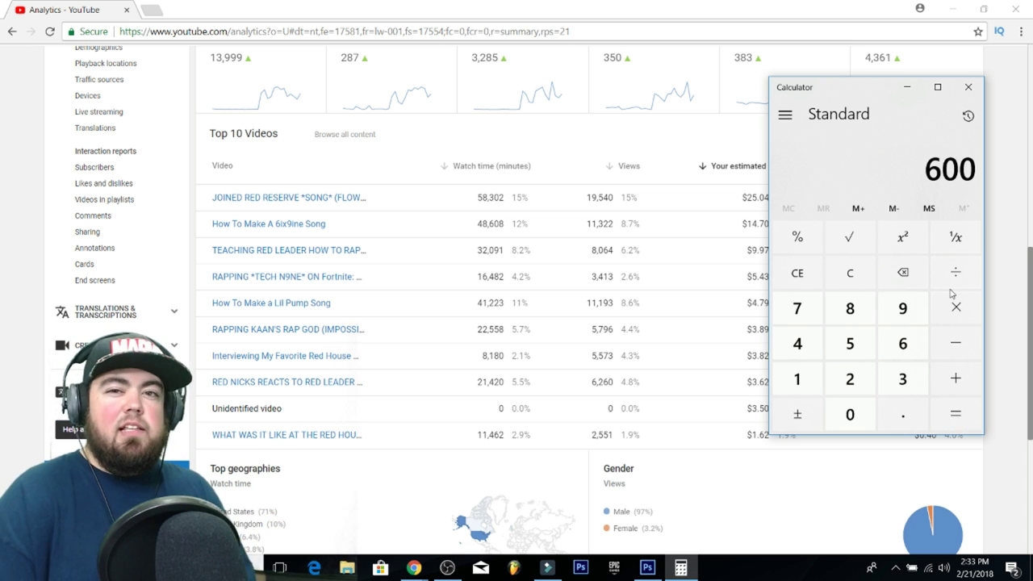
left_click(955, 272)
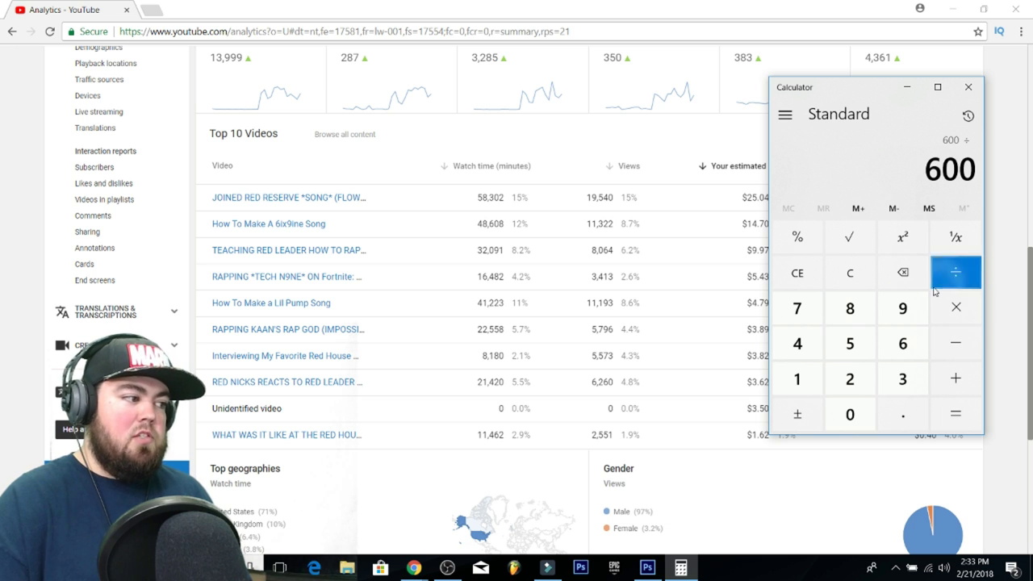
left_click(797, 379)
left_click(835, 416)
left_click(946, 423)
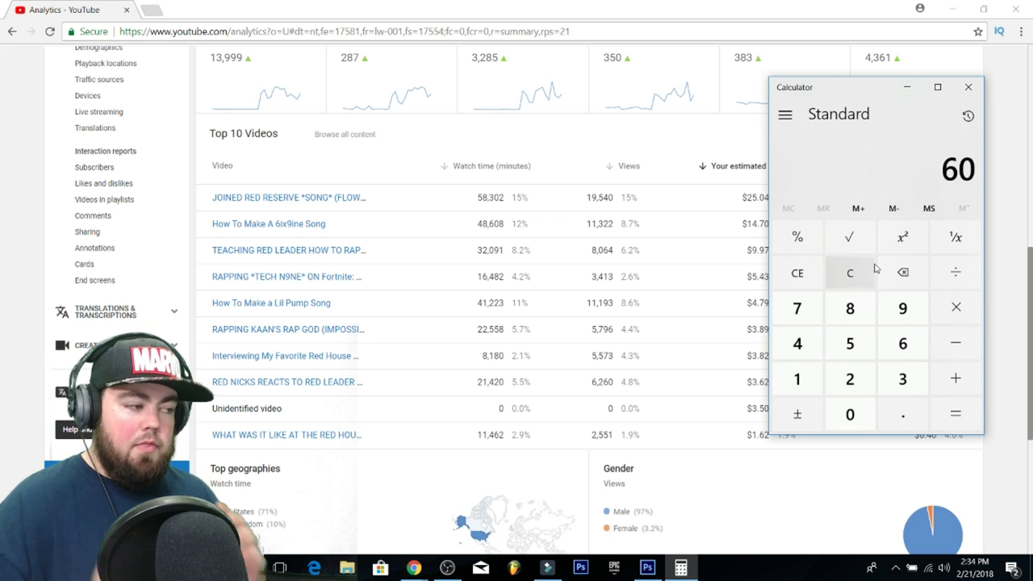
- Open the Call of Duty WW2 gun-sounds song video's analytics with the date range set to Lifetime
left_click(357, 135)
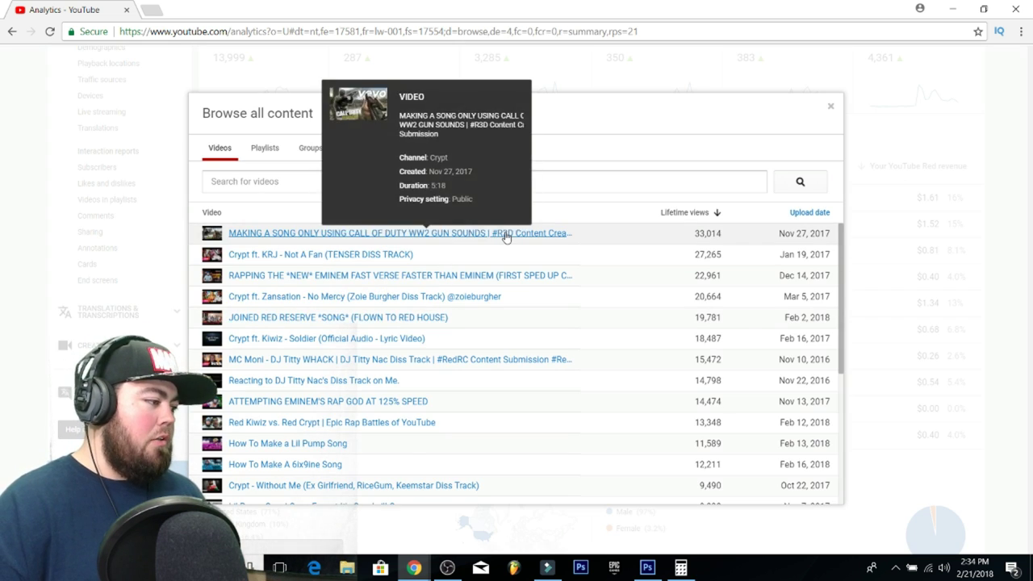
left_click(505, 237)
scroll(618, 339, "up", 3)
scroll(629, 387, "up", 2)
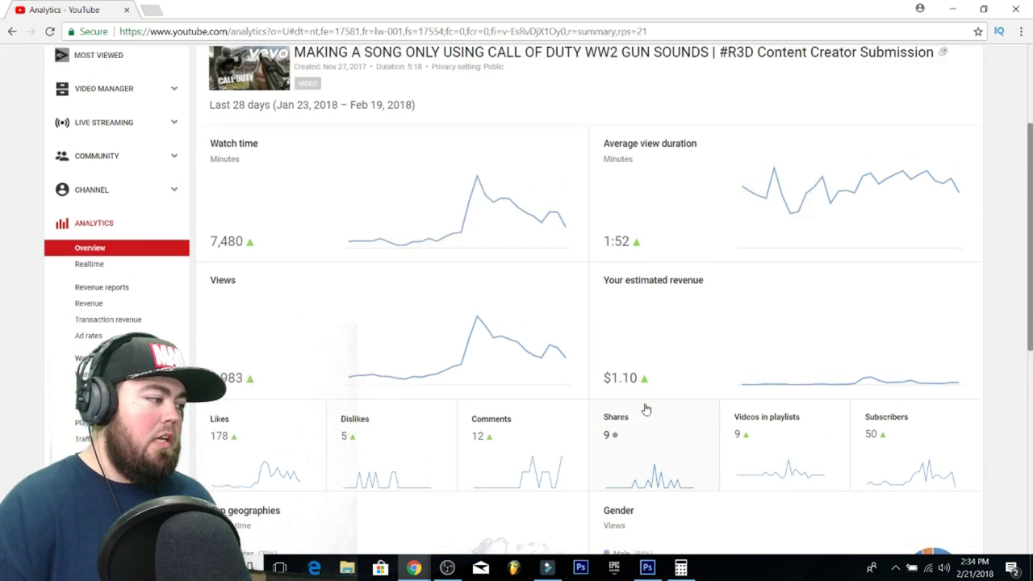
scroll(670, 404, "up", 2)
left_click(861, 80)
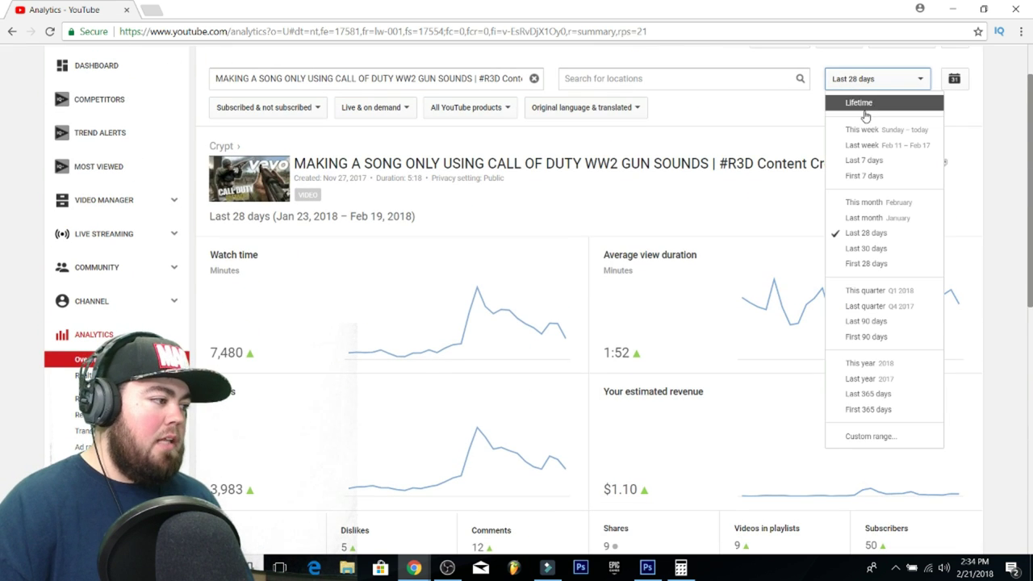
left_click(859, 103)
scroll(815, 306, "down", 2)
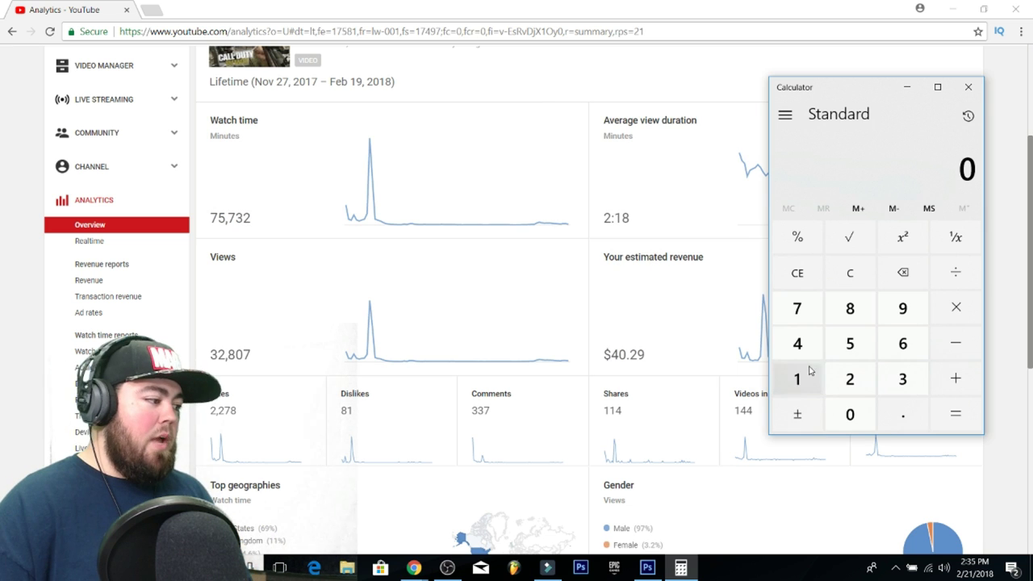
- In Calculator, compute 40 × 30 = 1,200
left_click(797, 343)
left_click(850, 414)
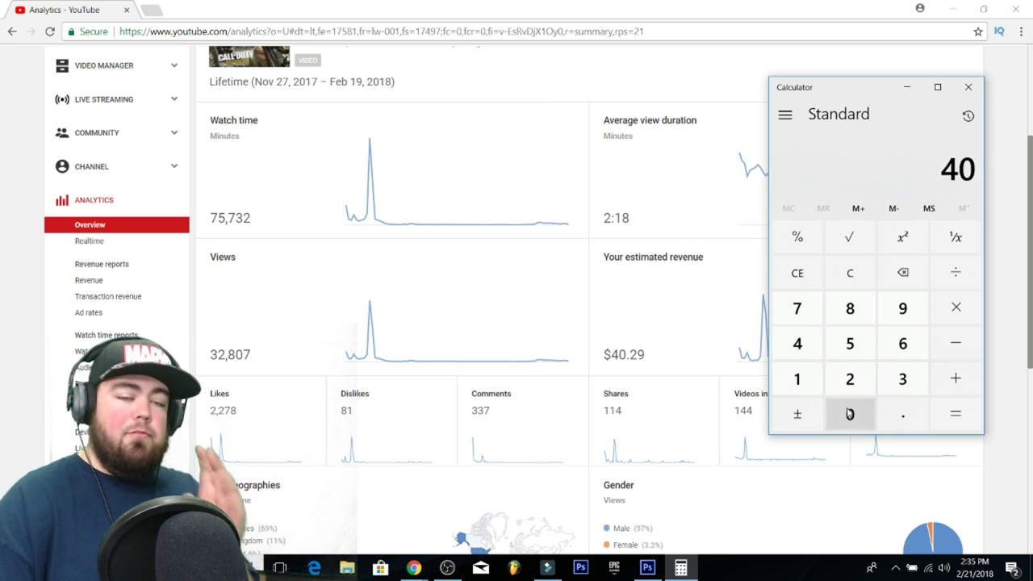
left_click(957, 311)
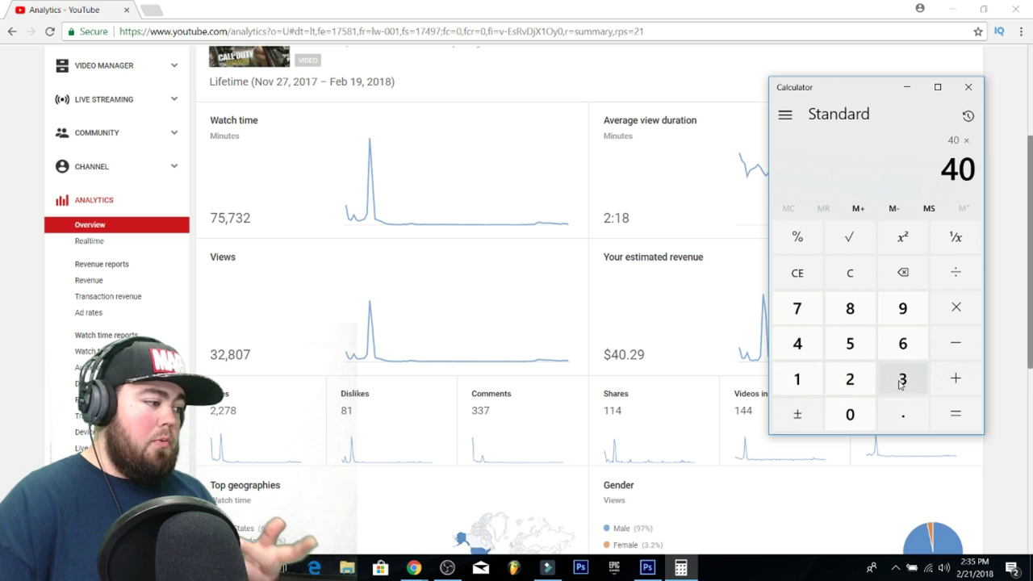
left_click(902, 378)
left_click(849, 413)
left_click(953, 419)
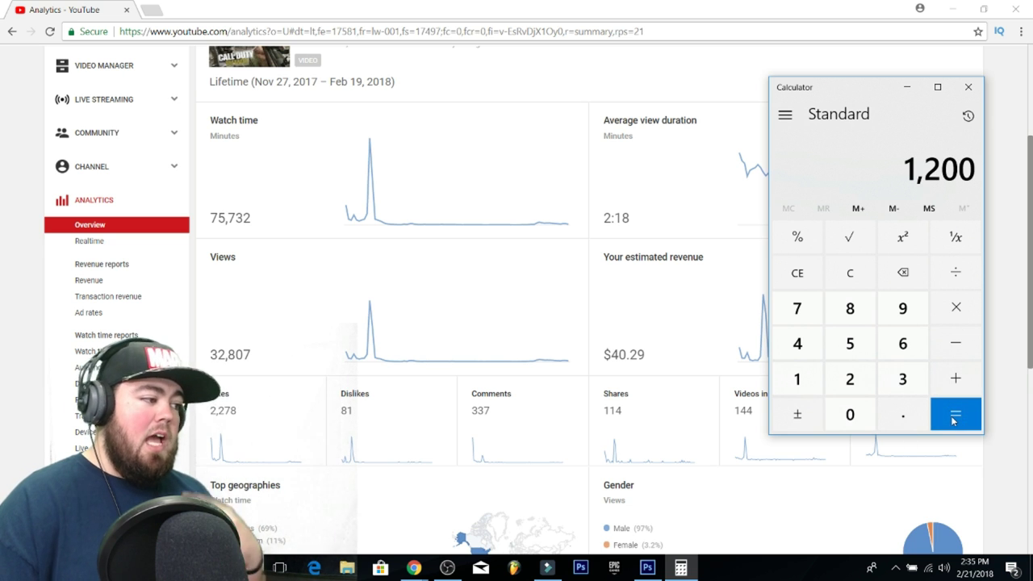
- Clear the result and compute 33 × 30 = 990
key("Escape")
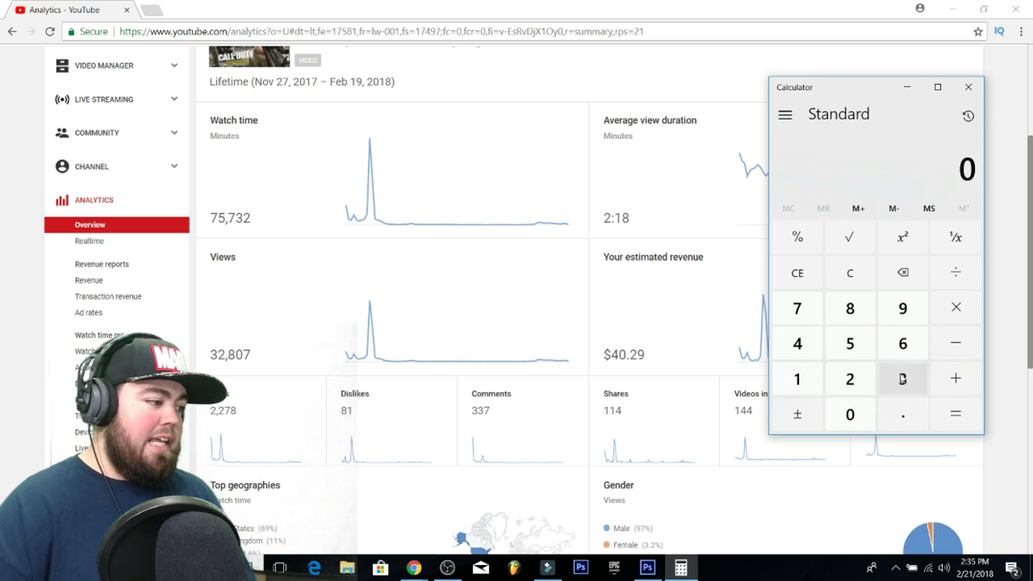
double_click(901, 379)
left_click(955, 306)
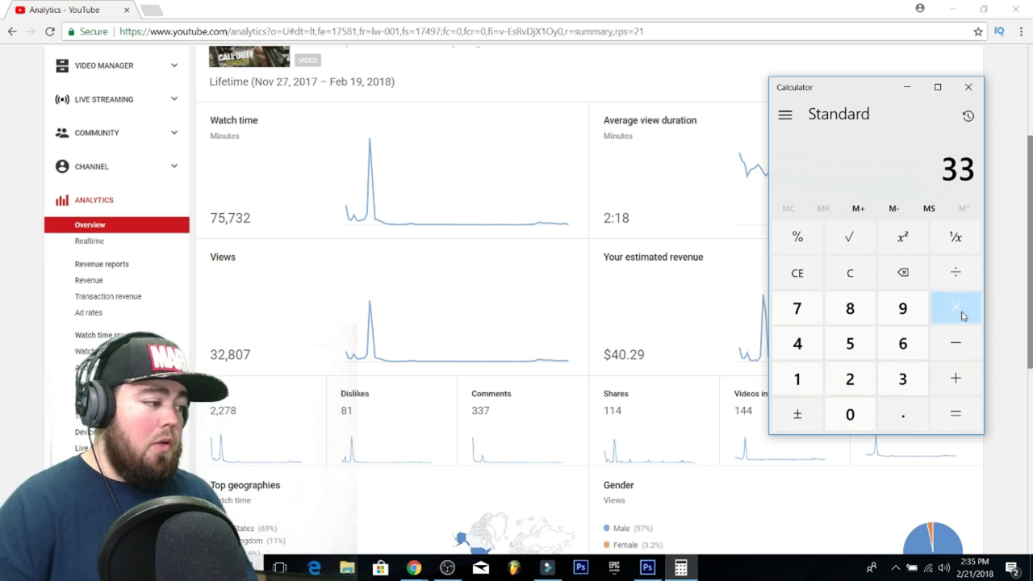
left_click(901, 393)
left_click(849, 414)
left_click(960, 418)
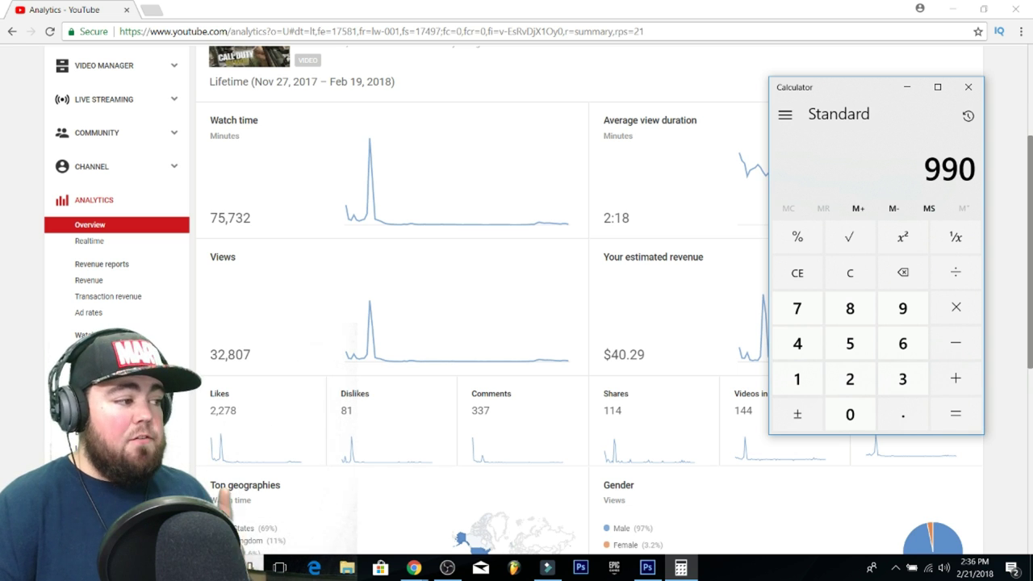
- Divide 990 by 15 to get 66
left_click(955, 272)
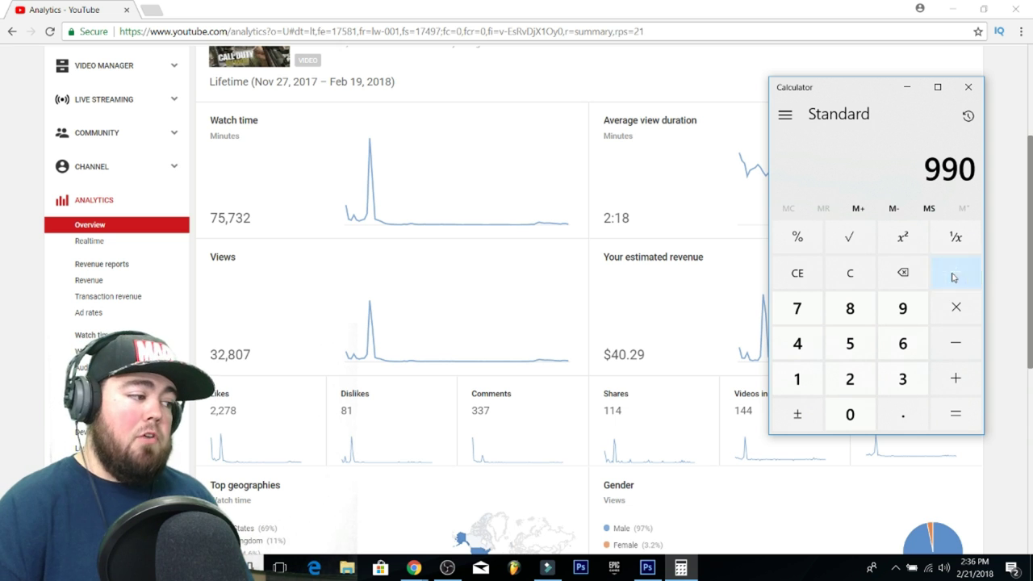
left_click(797, 379)
left_click(850, 342)
left_click(953, 415)
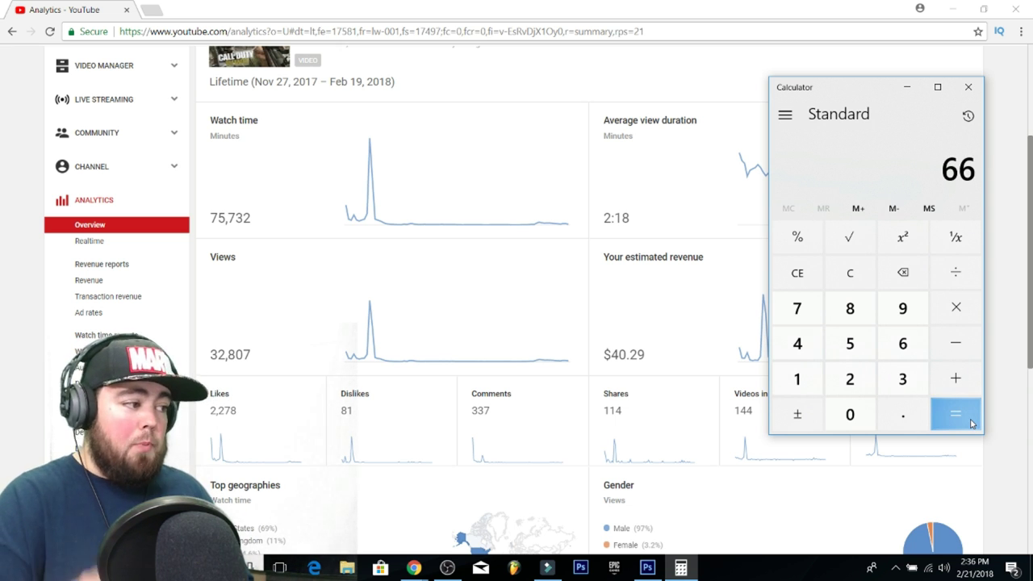
- Re-enter 990 and divide it by 10 to get 99
double_click(902, 308)
left_click(850, 414)
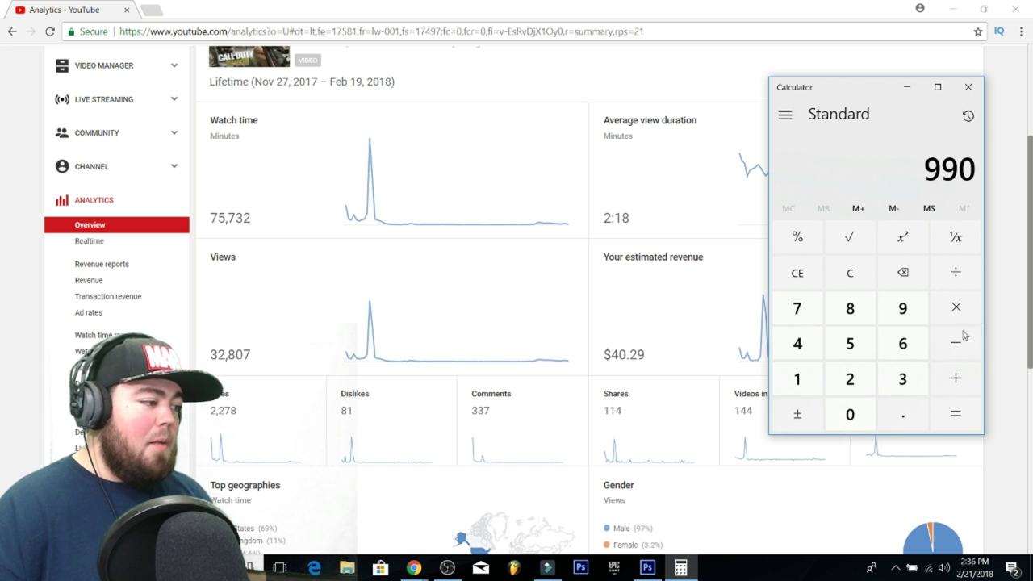
left_click(956, 274)
left_click(797, 378)
left_click(849, 414)
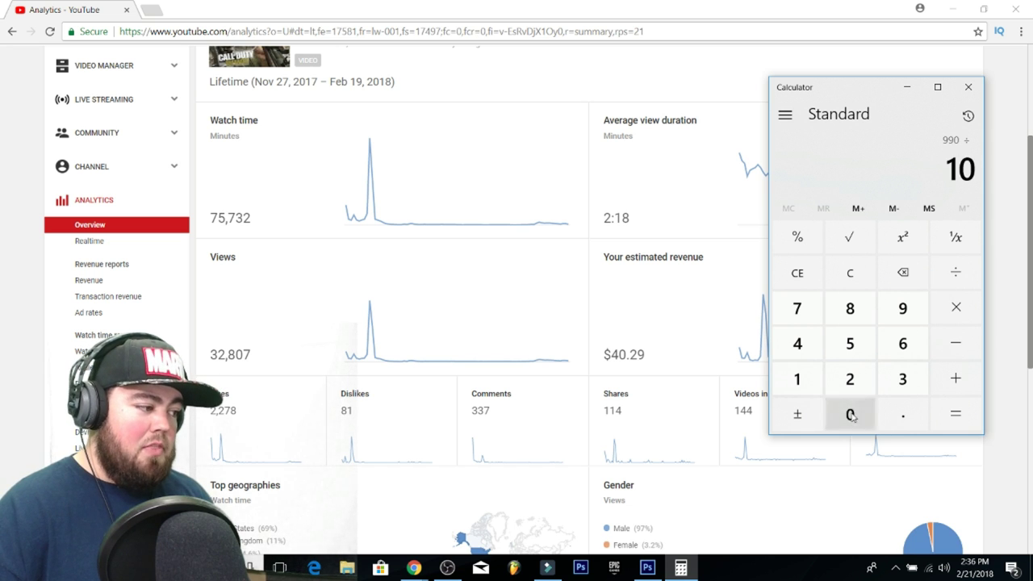
left_click(952, 418)
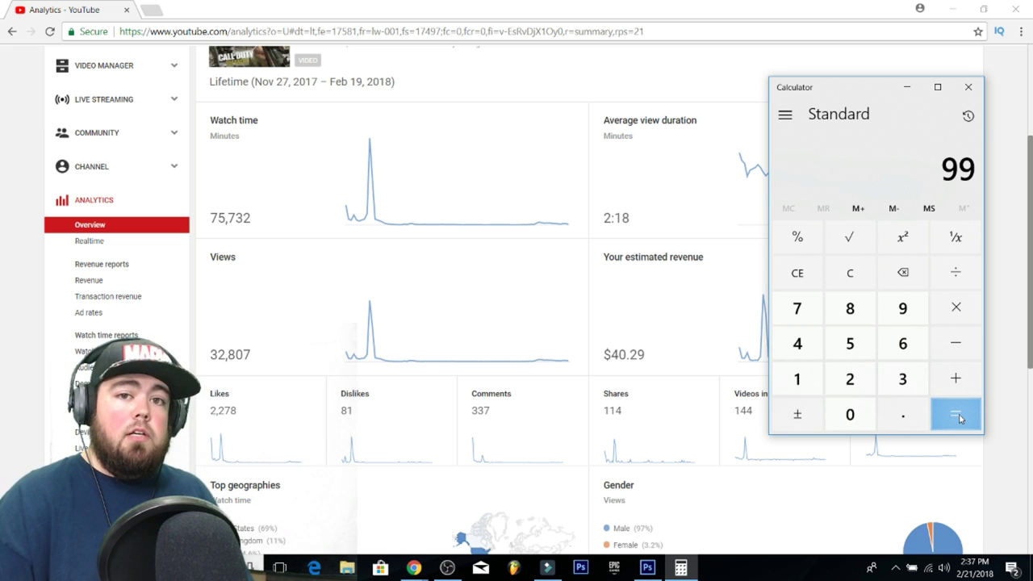
- Compute 3300 ÷ 30 = 110 in Calculator
type("3300")
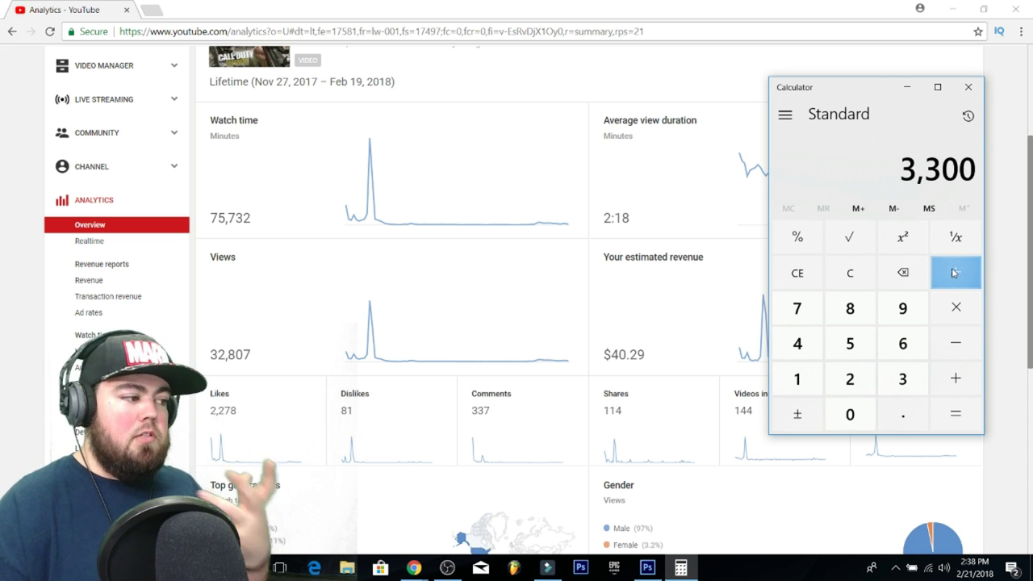
left_click(959, 283)
left_click(902, 377)
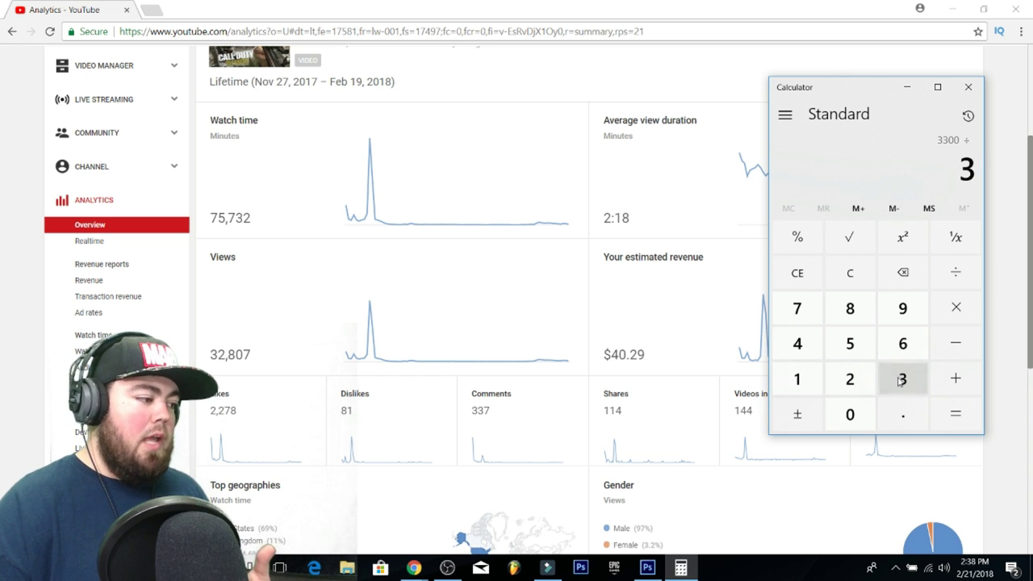
left_click(849, 414)
left_click(943, 415)
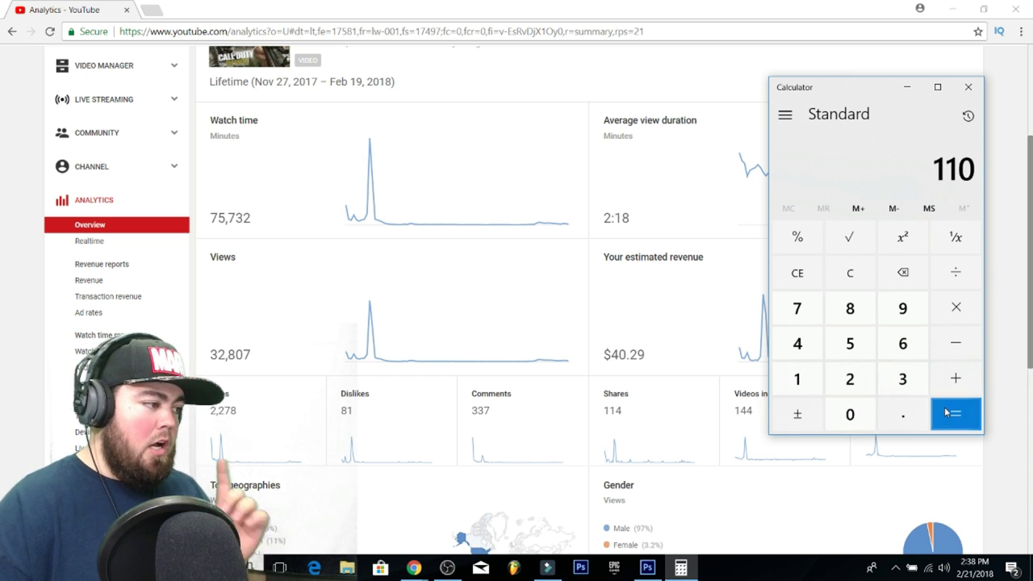
- Clear, then divide the $40.29 revenue by 32,807 views to get revenue per view
key("Escape")
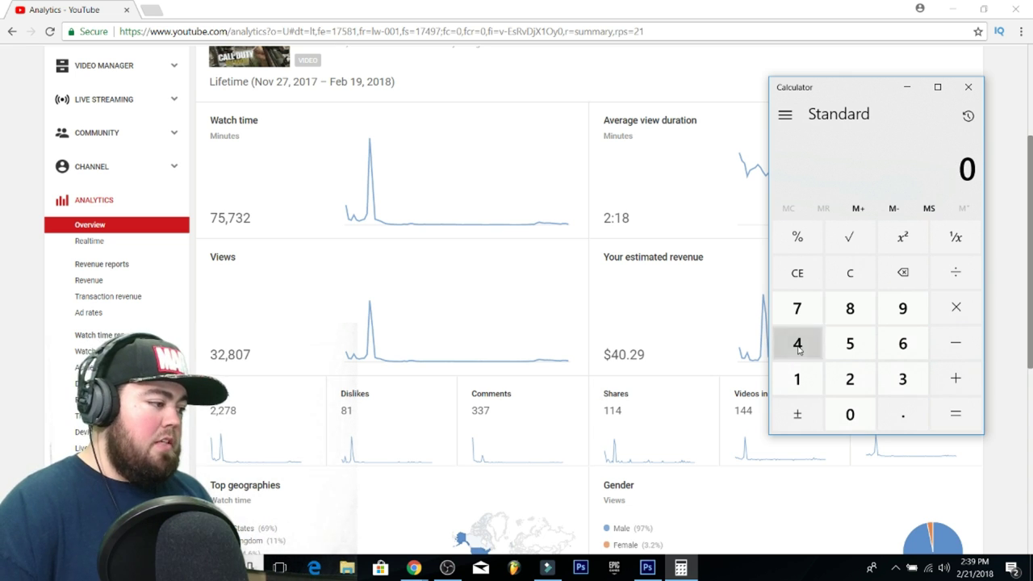
left_click(797, 343)
left_click(849, 414)
left_click(902, 414)
left_click(849, 379)
left_click(902, 307)
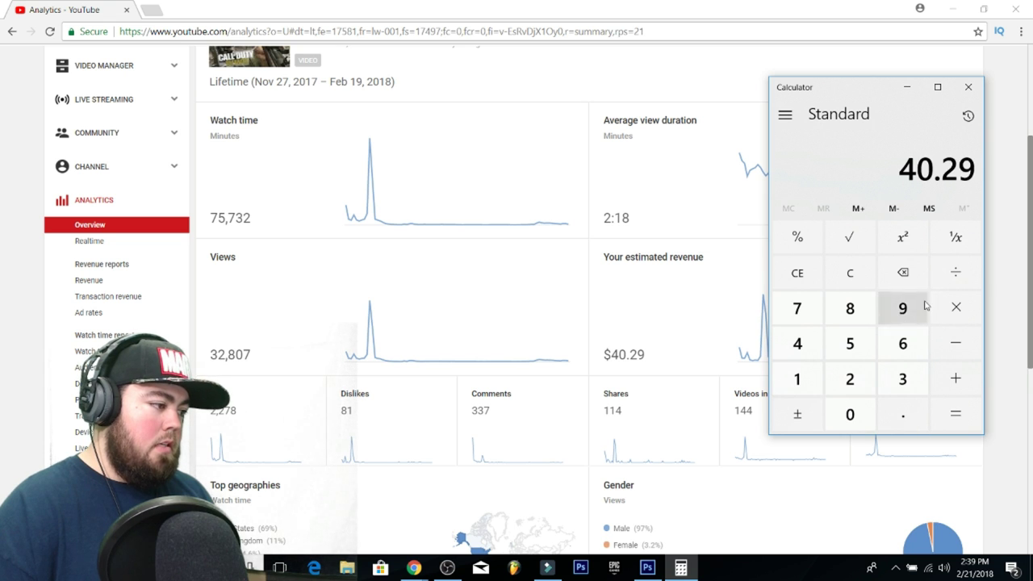
left_click(960, 272)
left_click(902, 379)
left_click(849, 379)
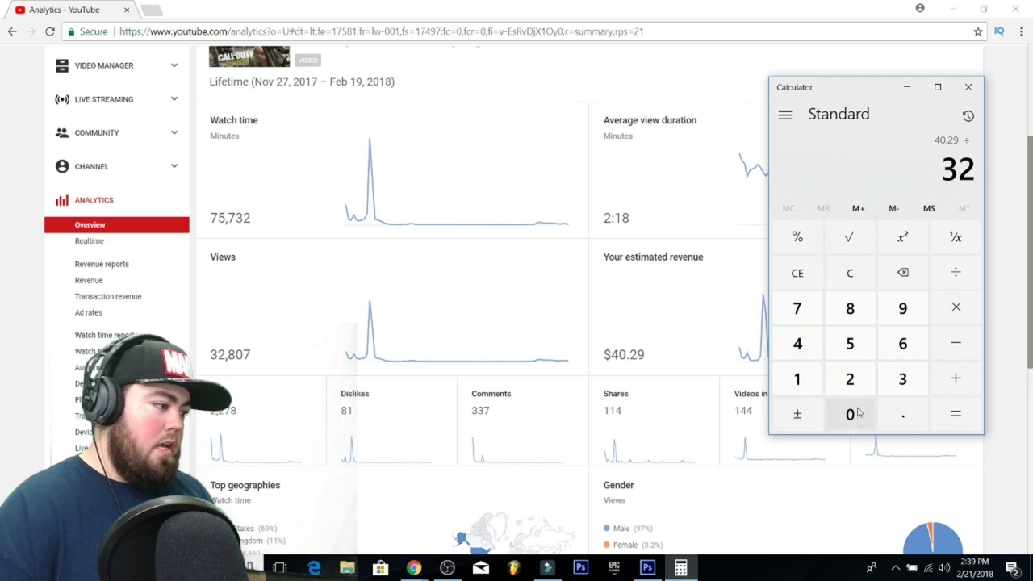
left_click(849, 307)
left_click(850, 413)
left_click(797, 307)
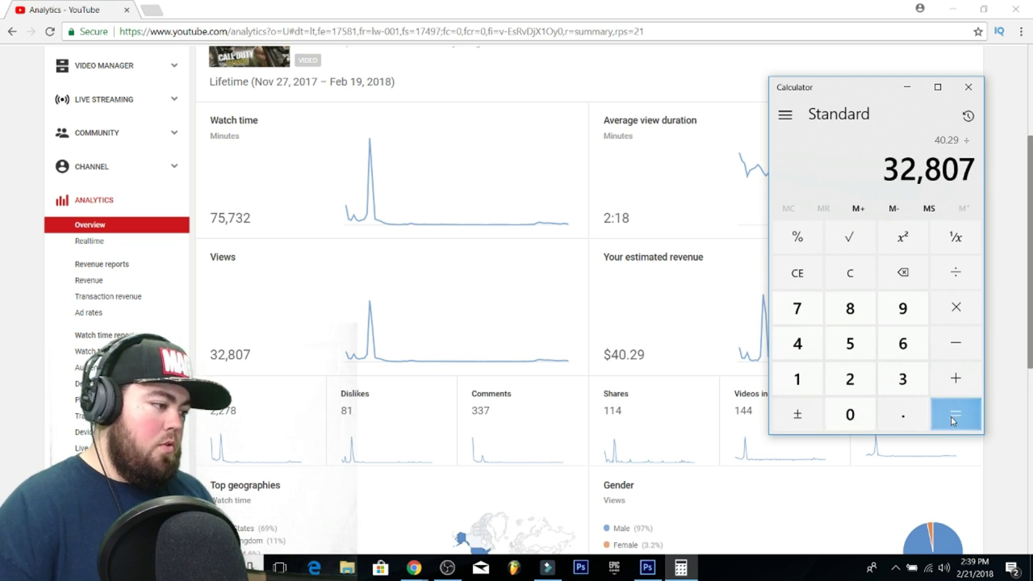
left_click(955, 414)
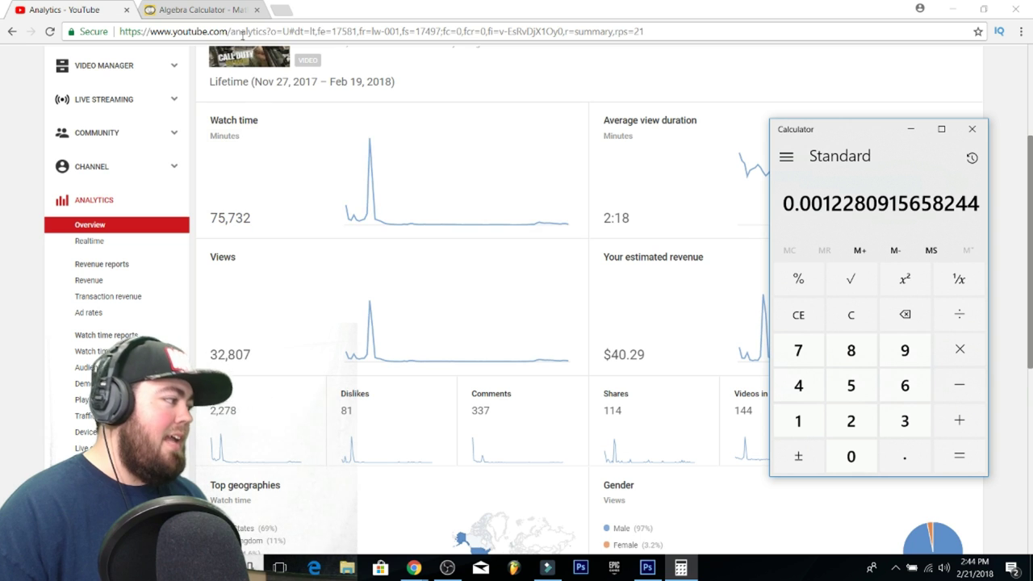
- Check MathPapa's solution of about 89,570 views, then compute 90,000 × 30 = 2,700,000
left_click(218, 11)
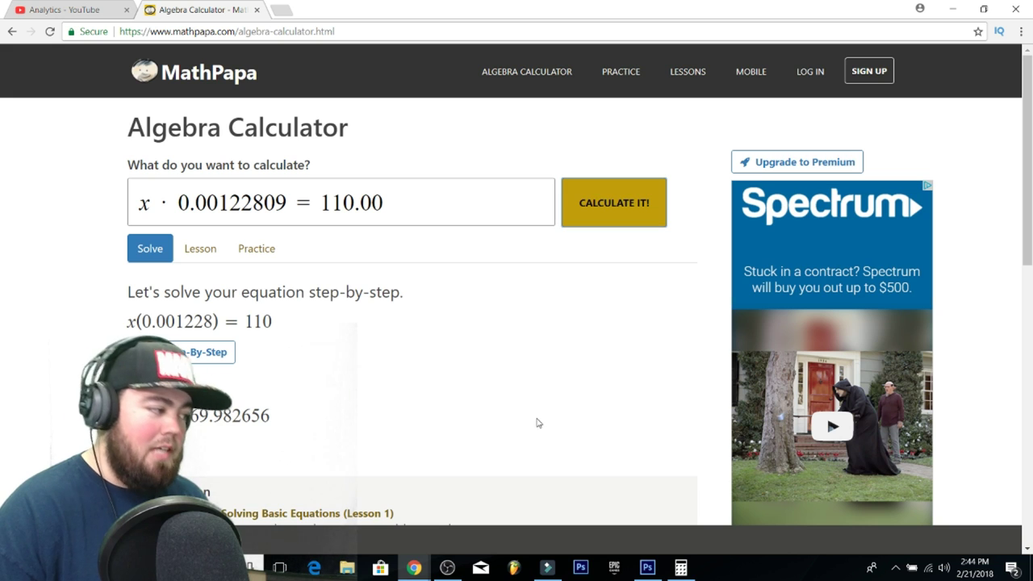
key("alt+Tab")
left_click(905, 349)
double_click(855, 457)
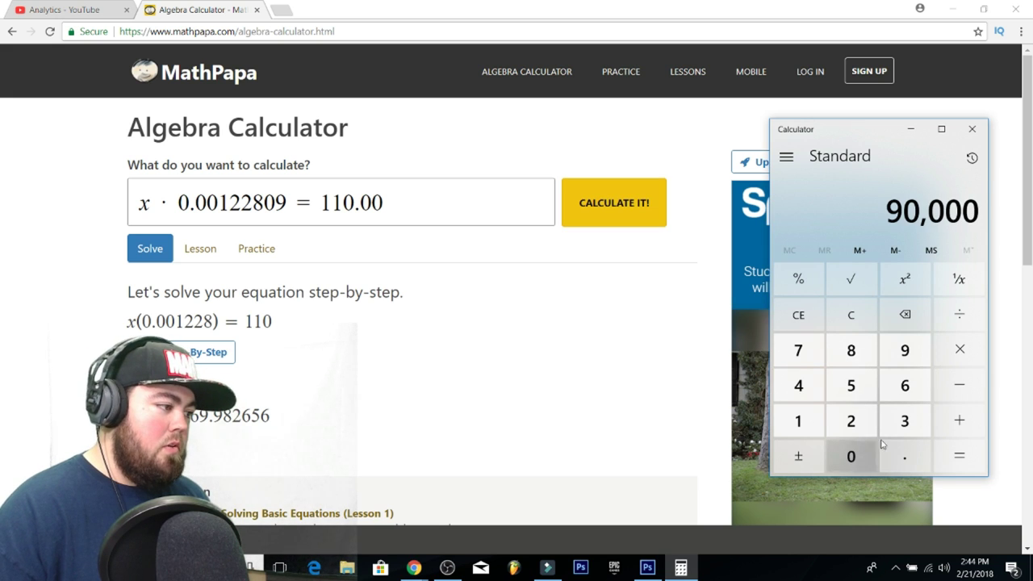
left_click(959, 349)
left_click(905, 421)
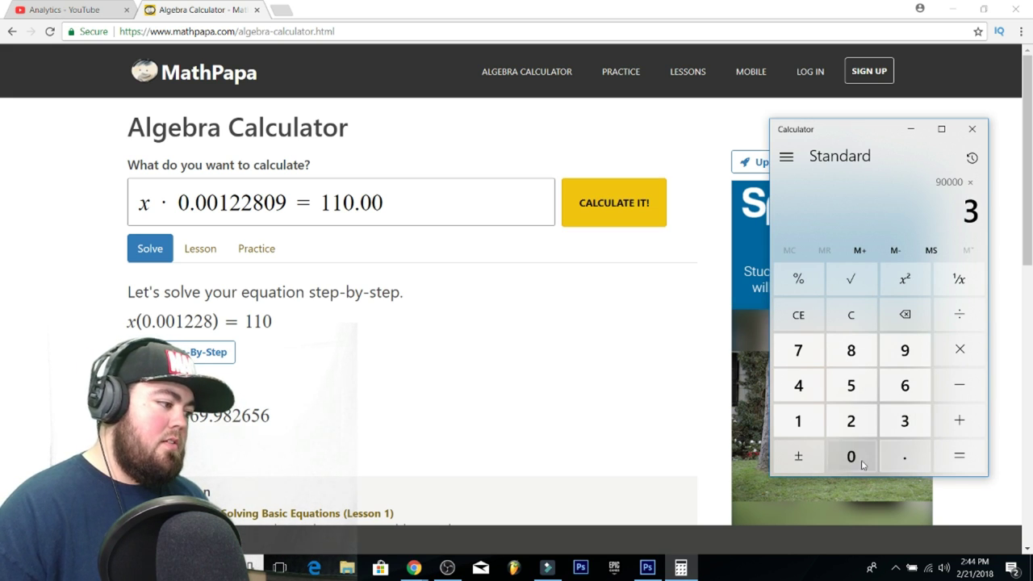
left_click(855, 457)
left_click(959, 456)
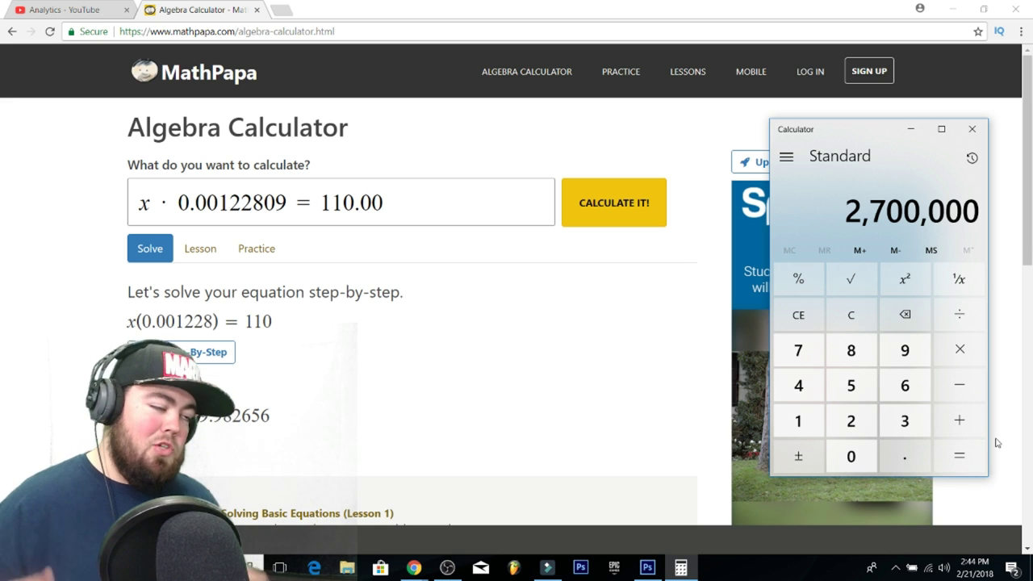